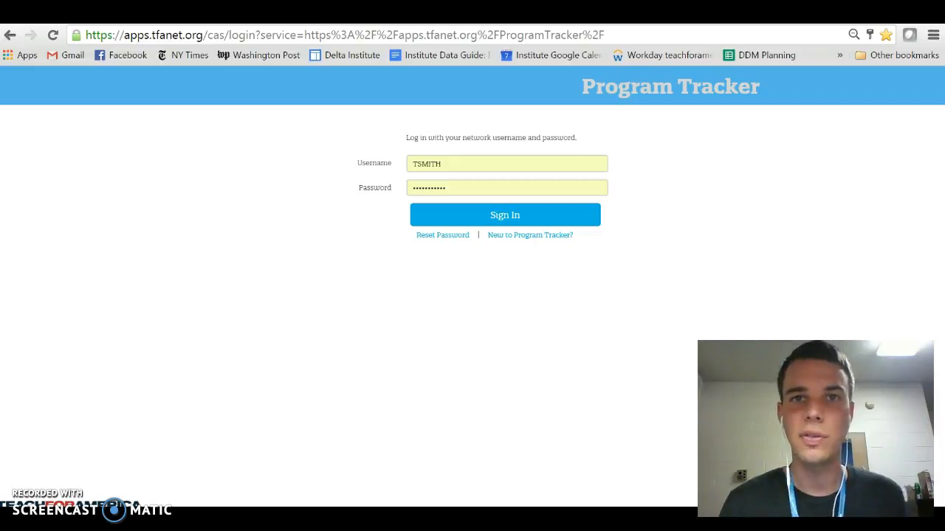
Enter apps.tfanet.org/ProgramTracker as the web address and sign in with the prefilled network username and password.
{"action": "left_click_drag", "start_coordinate": [208, 34], "coordinate": [664, 64]}
{"action": "type", "text": "Proga"}
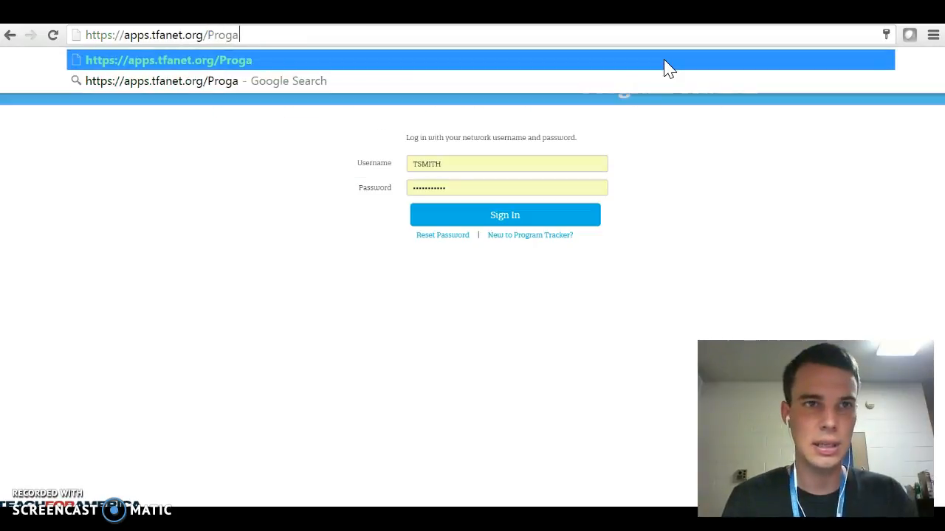
{"action": "key", "text": "BackSpace"}
{"action": "type", "text": "ramT"}
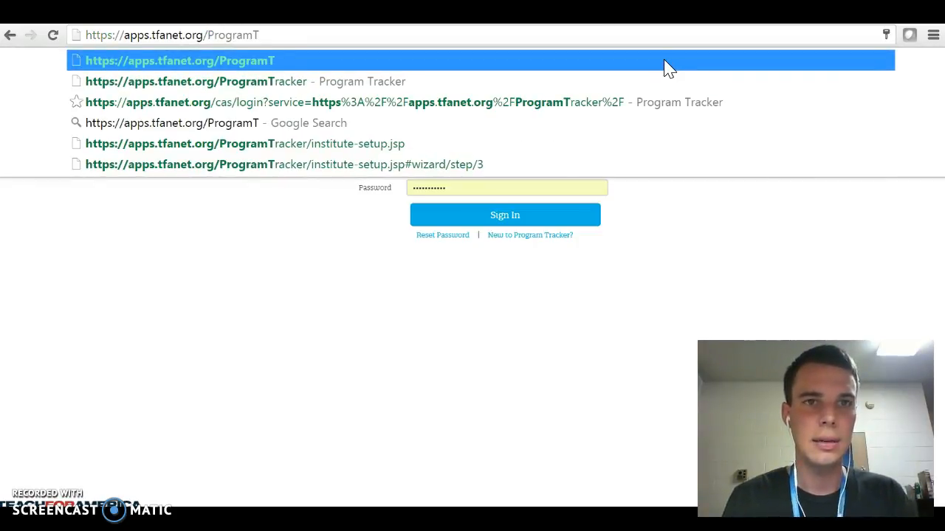
{"action": "key", "text": "Down"}
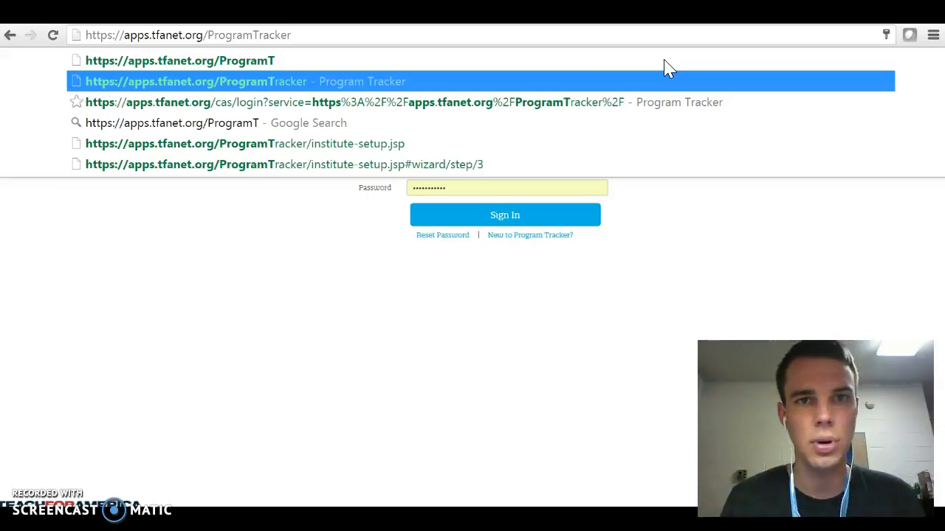
{"action": "left_click", "coordinate": [503, 294]}
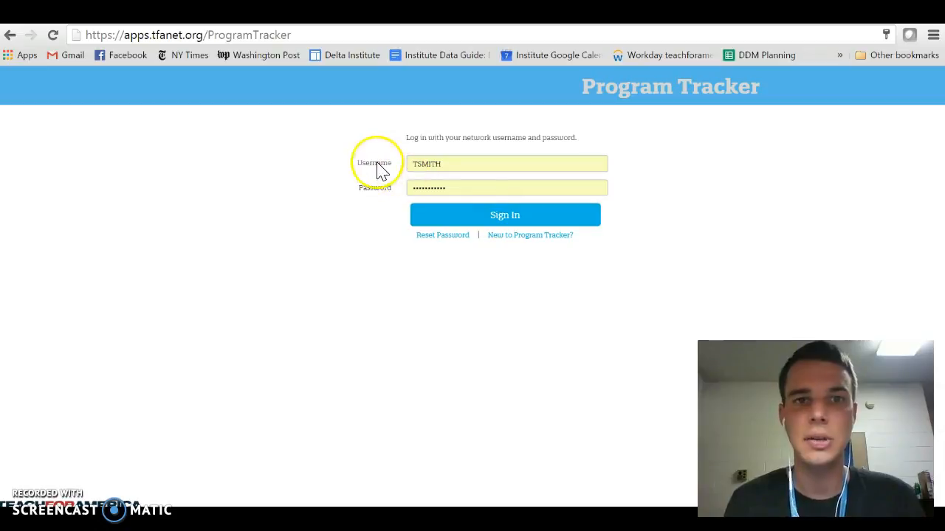
{"action": "left_click", "coordinate": [461, 227]}
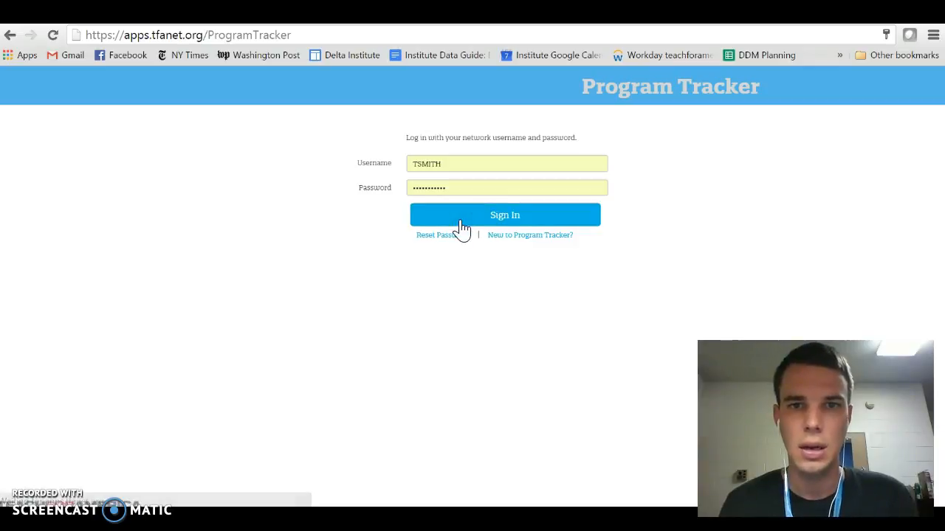
{"action": "left_click", "coordinate": [462, 227]}
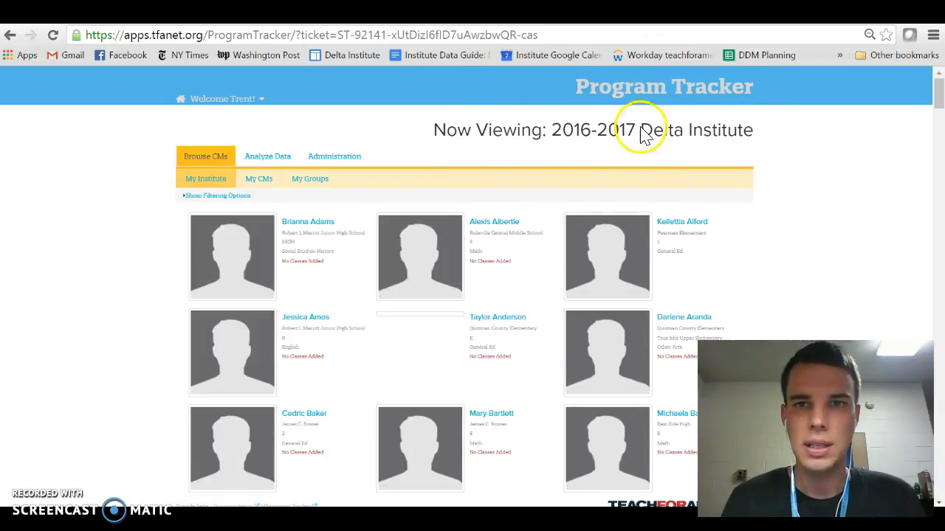
Check that 2016-2017 Delta Institute is the selected teacher group, and close the group selection without changes.
{"action": "left_click", "coordinate": [244, 102]}
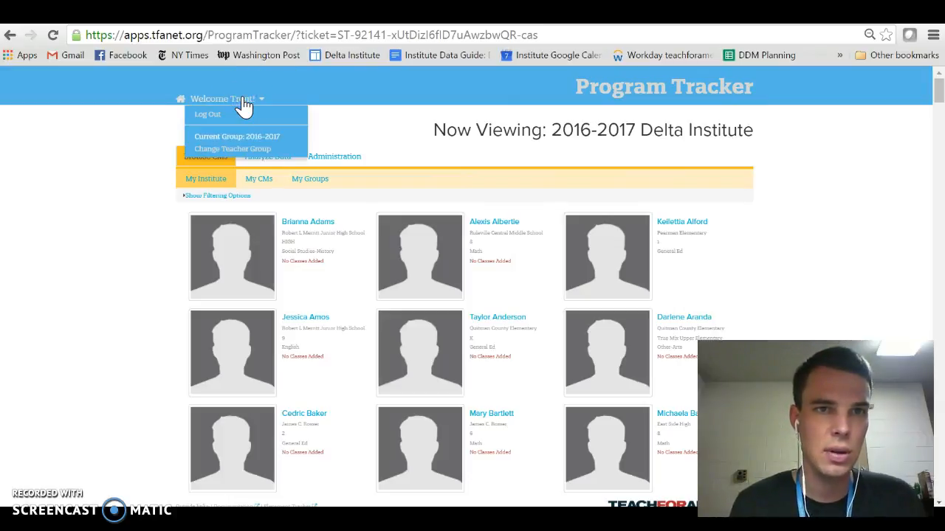
{"action": "left_click", "coordinate": [222, 147]}
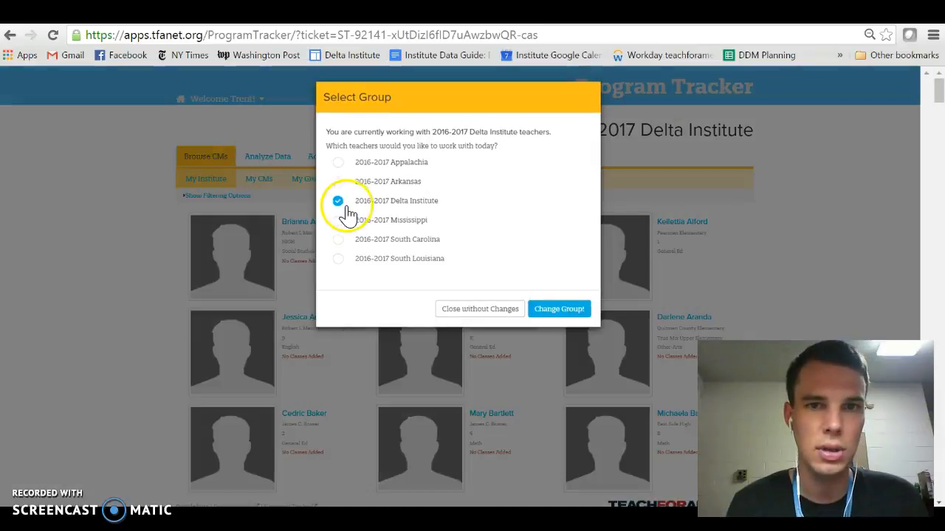
{"action": "left_click", "coordinate": [559, 311]}
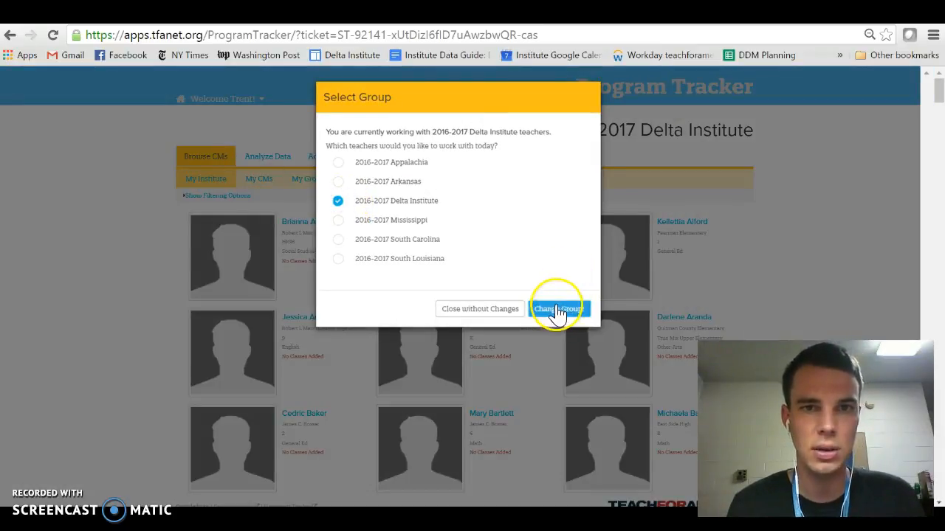
{"action": "left_click", "coordinate": [500, 314]}
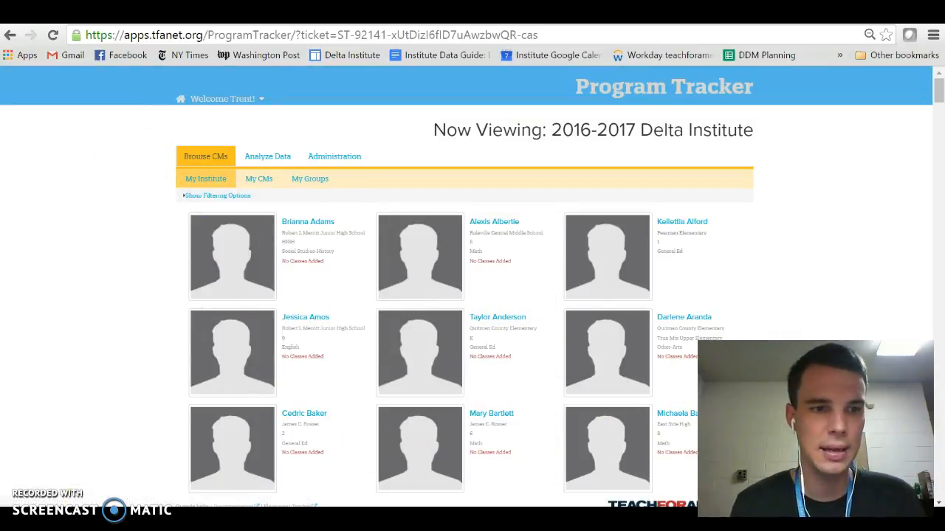
{"action": "left_click", "coordinate": [143, 379]}
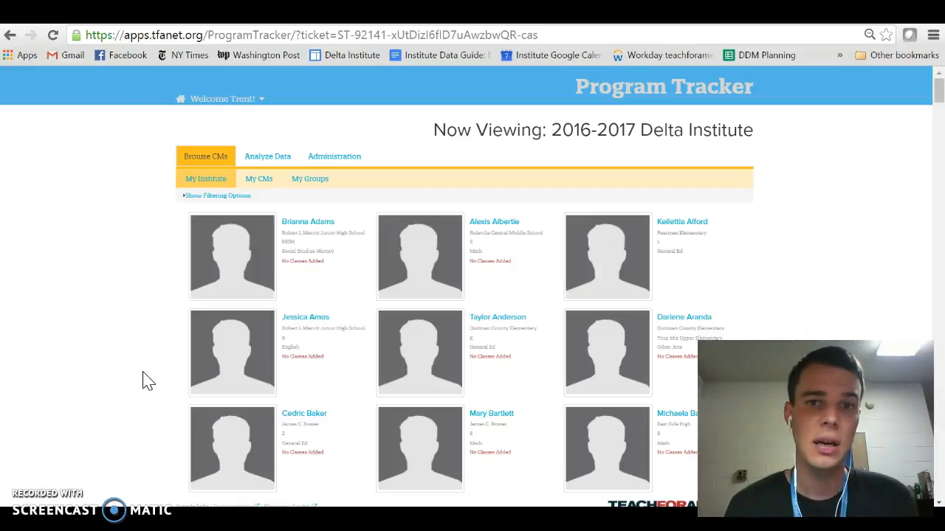
Open the profile of the grade 8 Math corps member at Ruleville Central Middle School and start adding a class/subject.
{"action": "left_click", "coordinate": [481, 230]}
{"action": "left_click", "coordinate": [367, 212]}
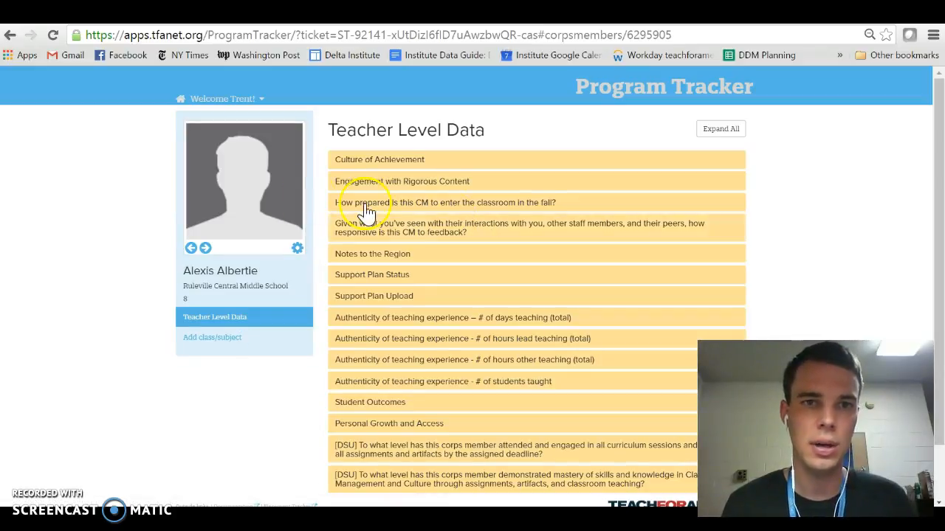
{"action": "left_click", "coordinate": [198, 345]}
Set the school start date to 06/20/2016 and the school end date to 1/1/2017.
{"action": "left_click", "coordinate": [421, 213]}
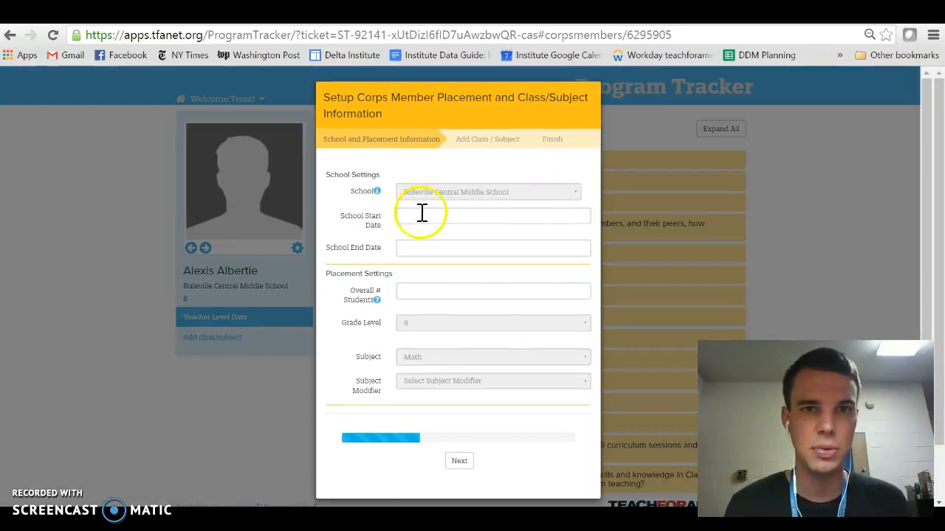
{"action": "left_click", "coordinate": [422, 214]}
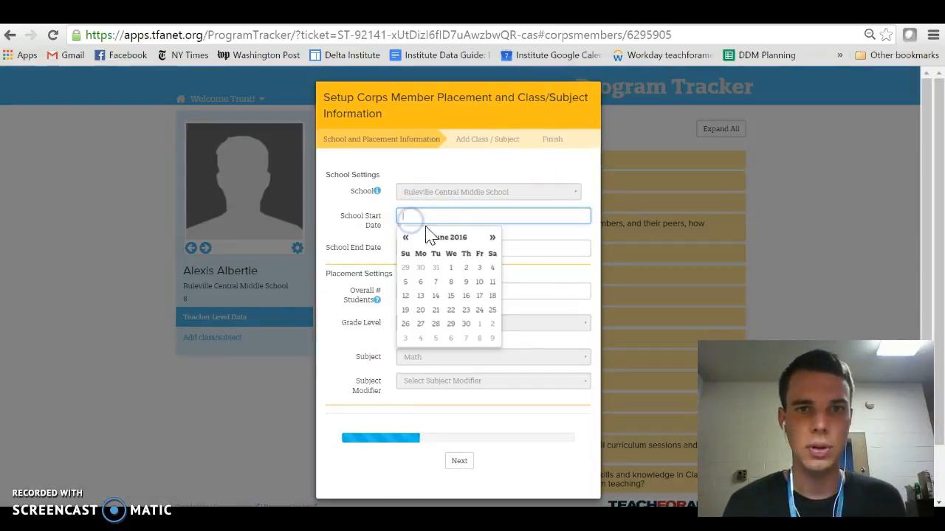
{"action": "left_click", "coordinate": [418, 317]}
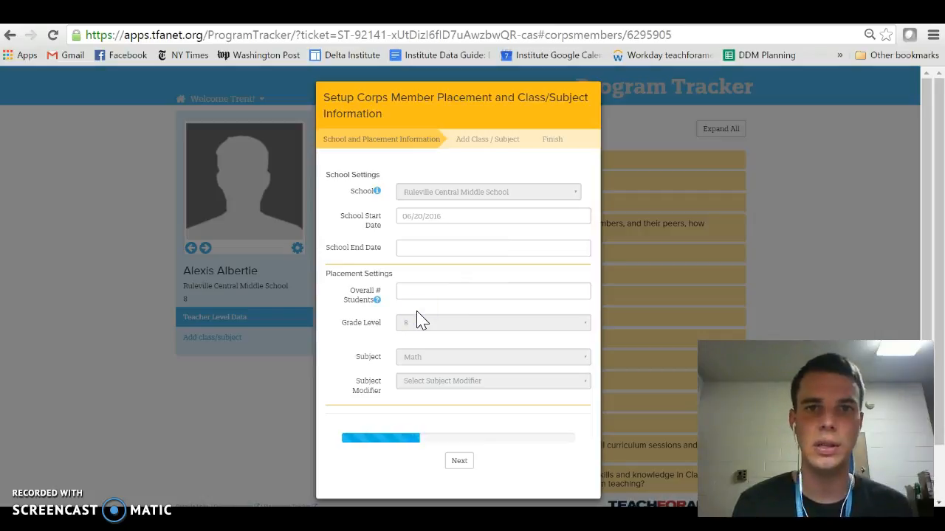
{"action": "left_click", "coordinate": [407, 250]}
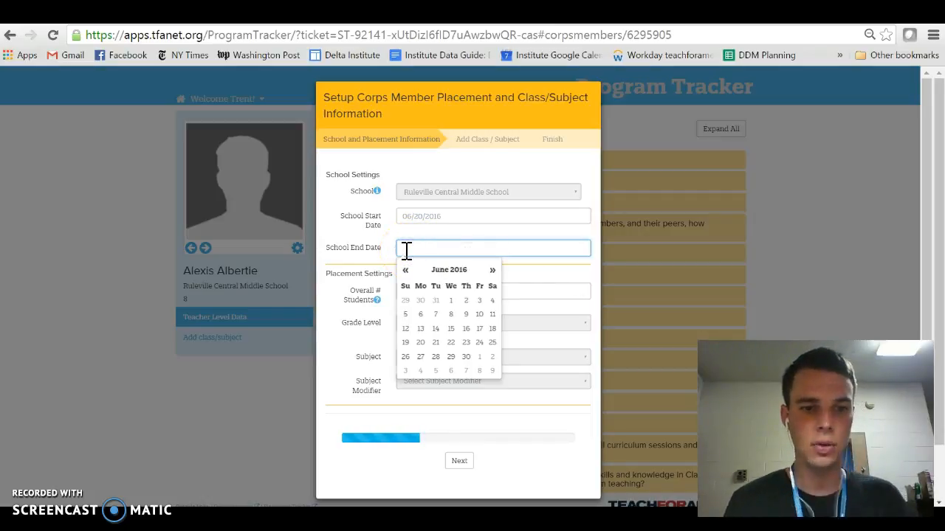
{"action": "type", "text": "1/1"}
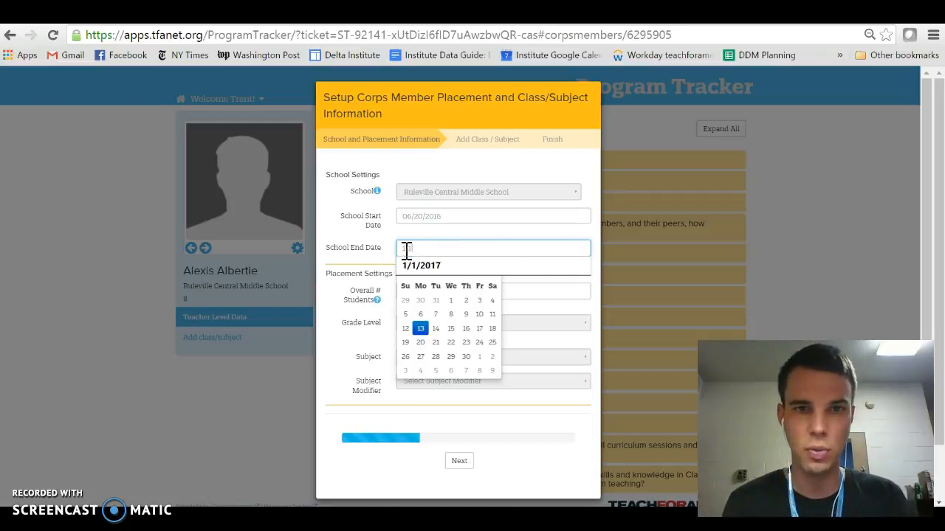
{"action": "type", "text": "/2017"}
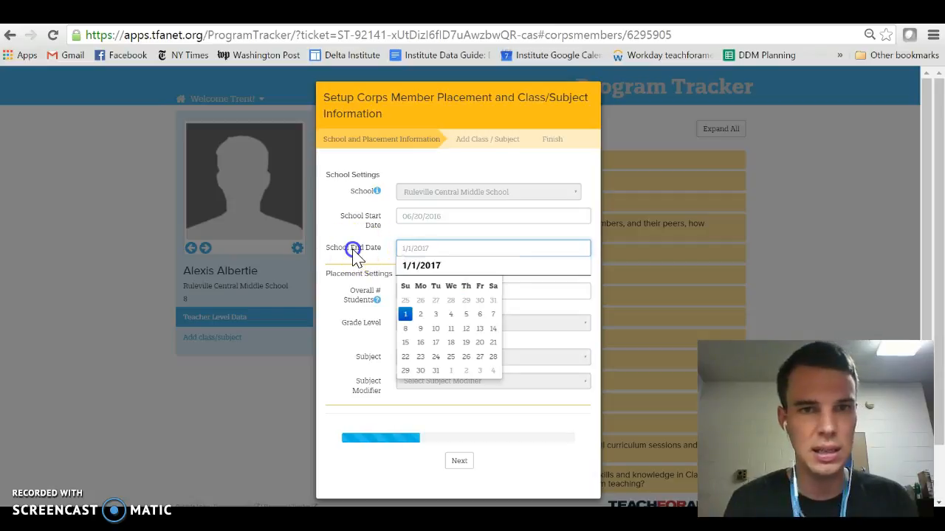
{"action": "left_click", "coordinate": [354, 258]}
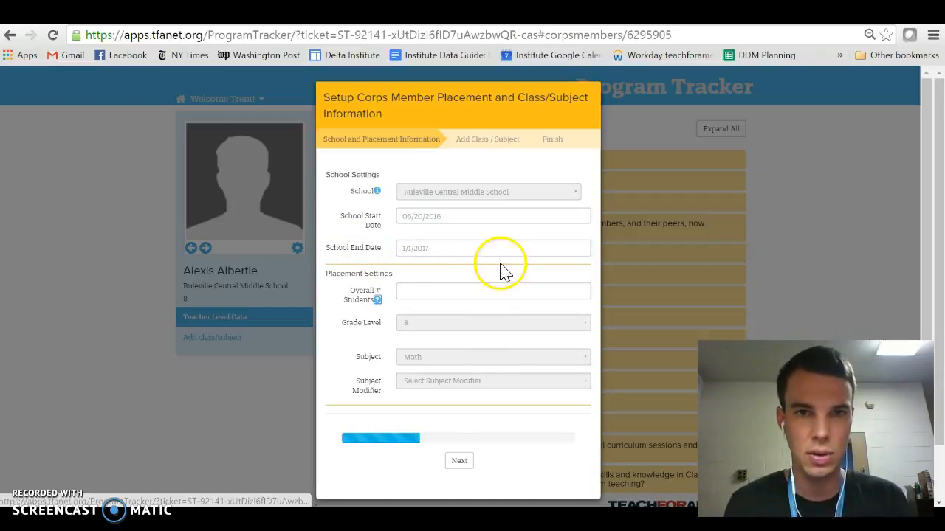
Set the overall number of students to 10 and proceed to the class/subject details.
{"action": "left_click", "coordinate": [428, 291]}
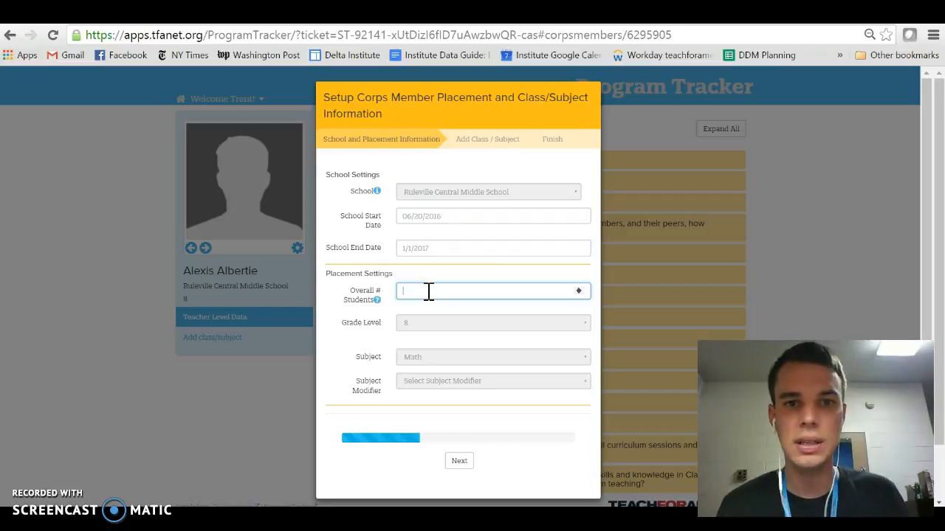
{"action": "type", "text": "10"}
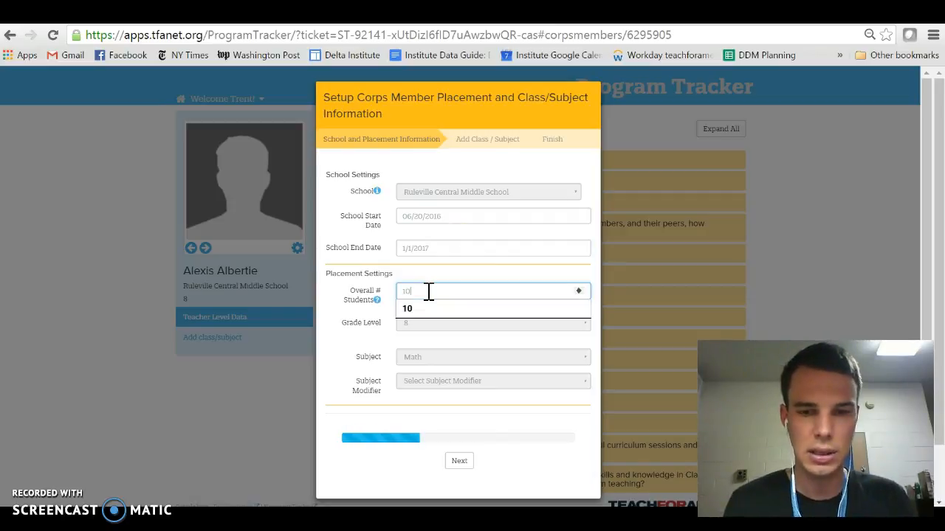
{"action": "left_click", "coordinate": [407, 309]}
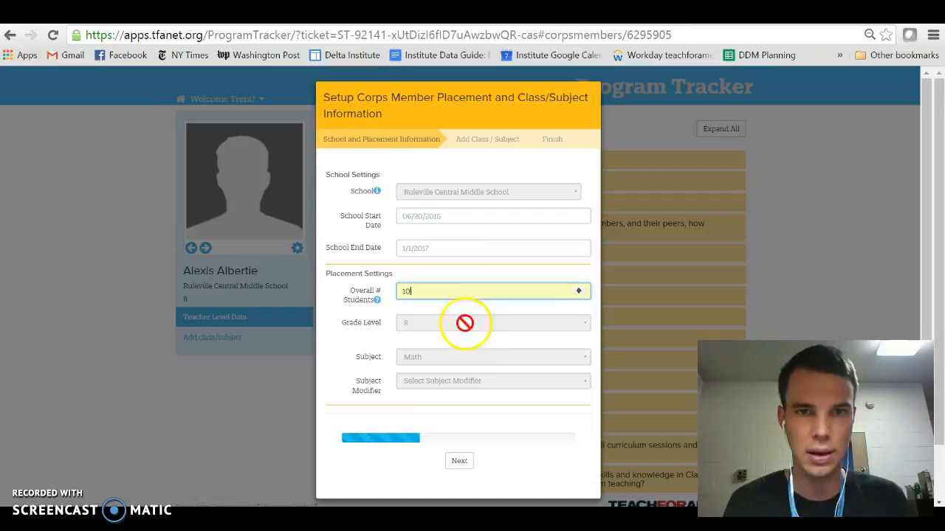
{"action": "left_click", "coordinate": [458, 462]}
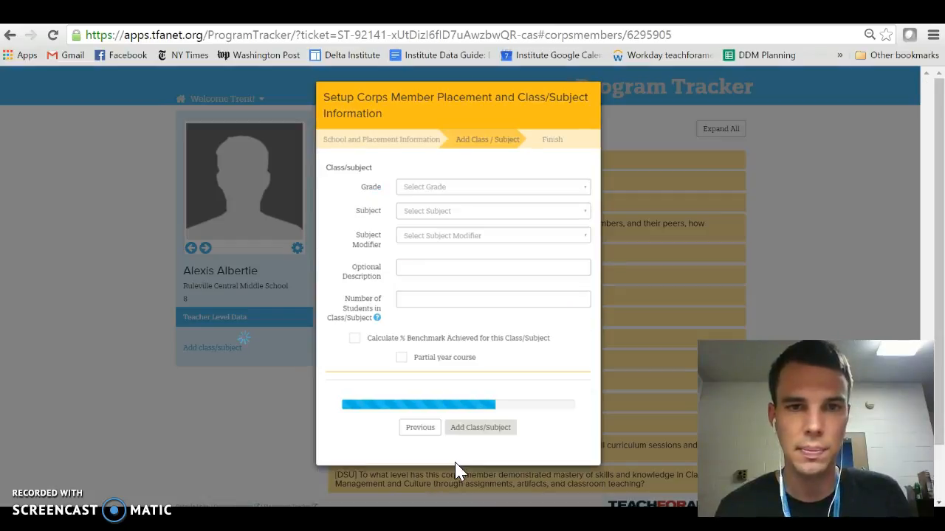
Set the class grade to 5 and its subject to Math-General.
{"action": "left_click", "coordinate": [436, 193]}
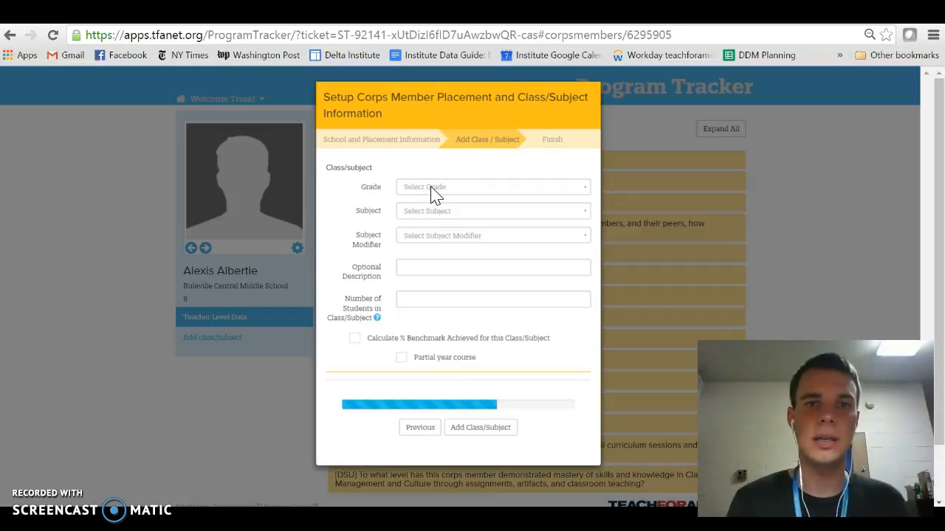
{"action": "left_click", "coordinate": [434, 189]}
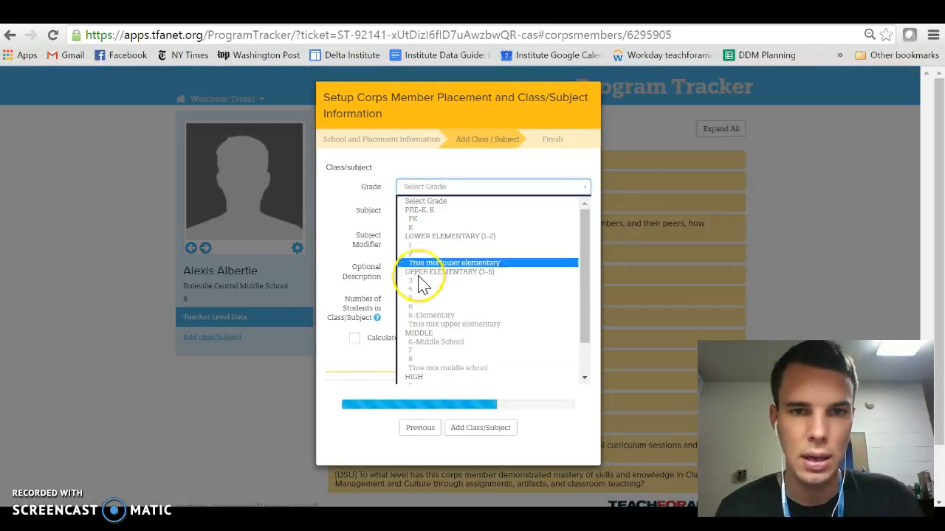
{"action": "left_click", "coordinate": [417, 297]}
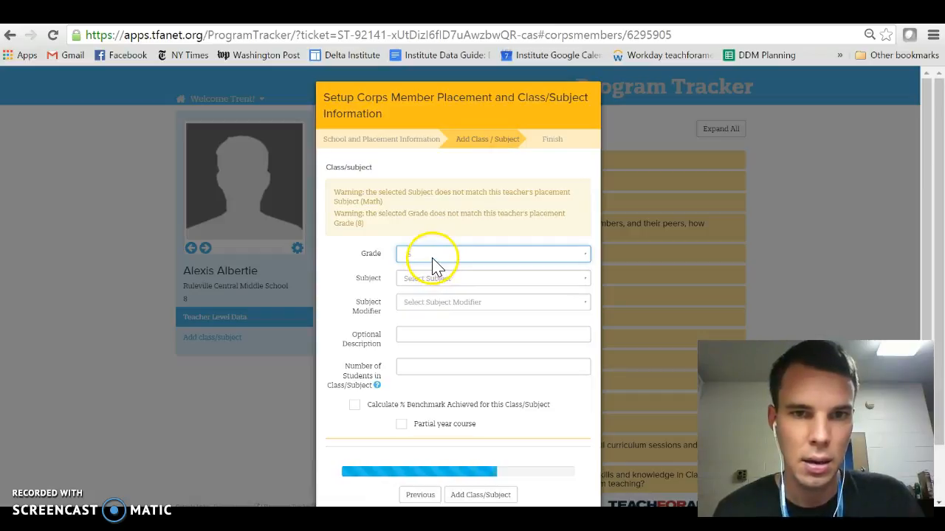
{"action": "left_click", "coordinate": [428, 279]}
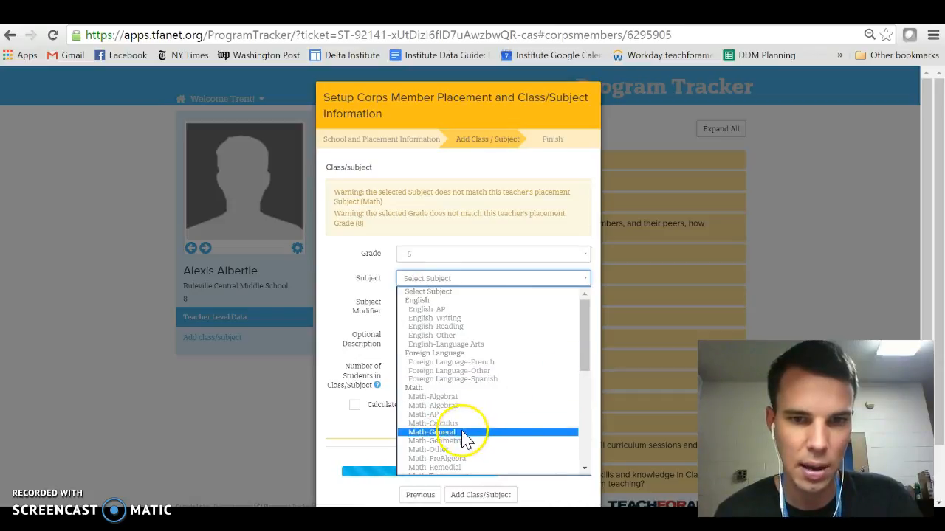
{"action": "left_click", "coordinate": [465, 434]}
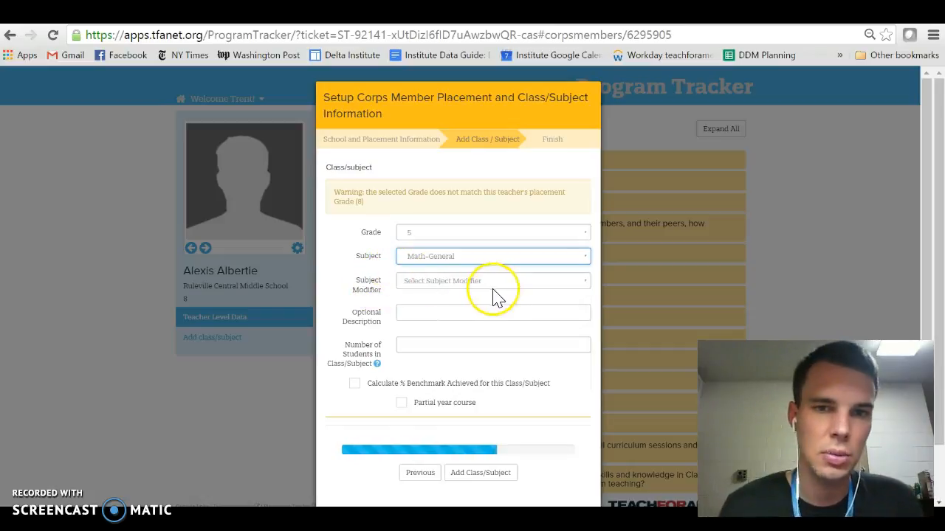
Set the number of students in the class to 10, add the class/subject and finish the setup.
{"action": "left_click", "coordinate": [410, 344]}
{"action": "key", "text": "Down"}
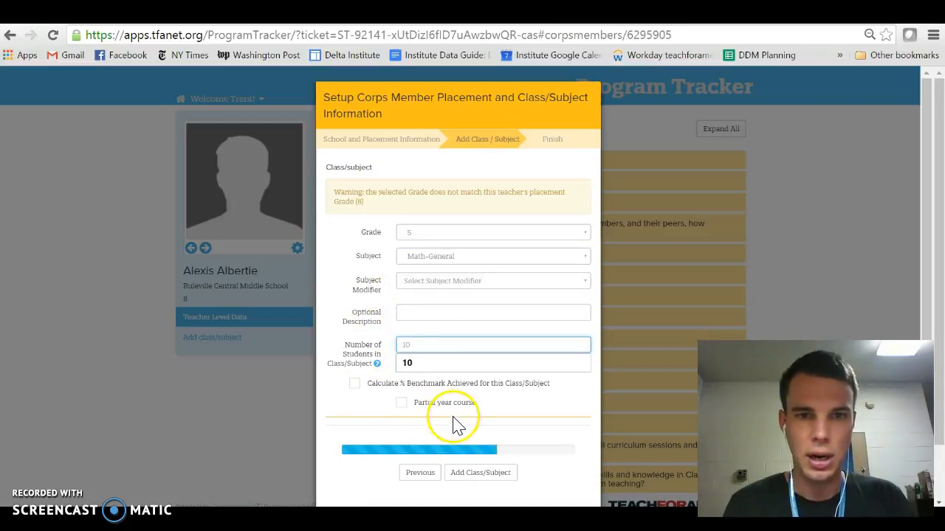
{"action": "left_click", "coordinate": [472, 480]}
{"action": "left_click", "coordinate": [471, 480]}
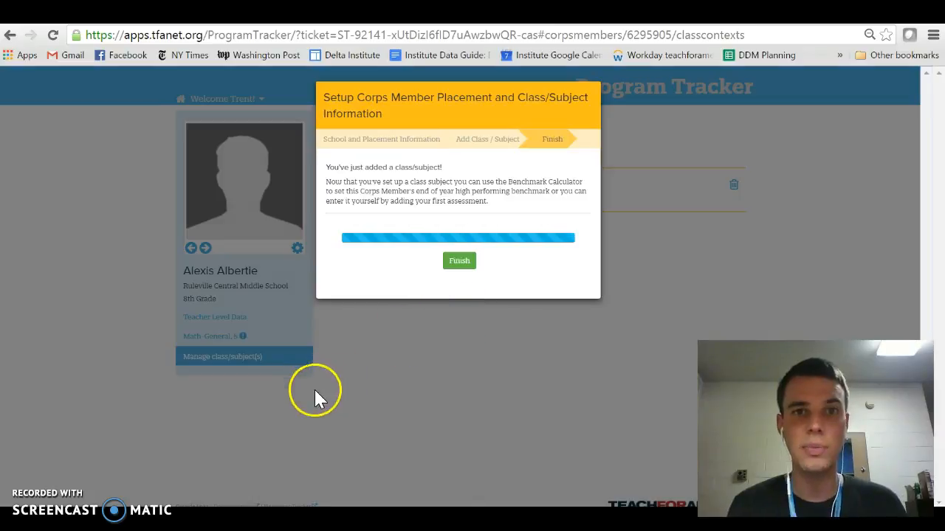
{"action": "left_click", "coordinate": [452, 263]}
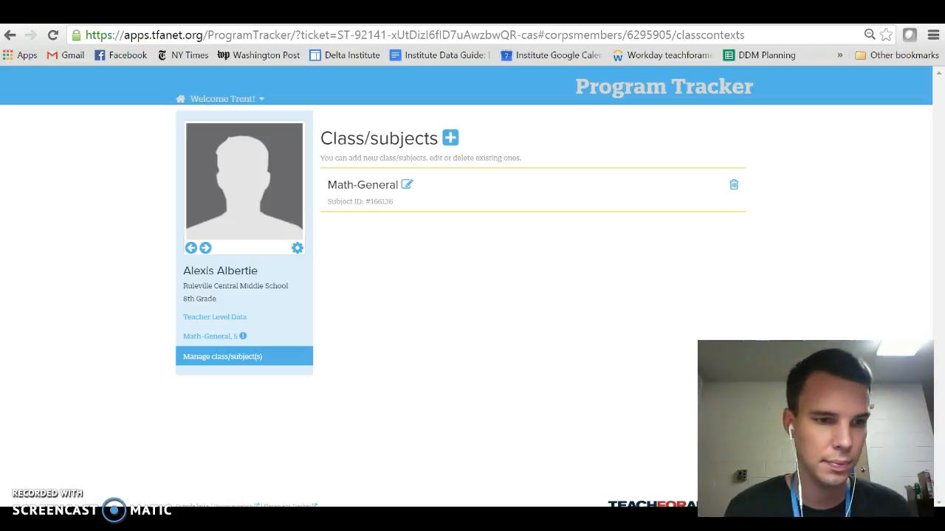
Verify the student counts of the Math-General, 5 class and start entering its first assessment score.
{"action": "left_click", "coordinate": [216, 345]}
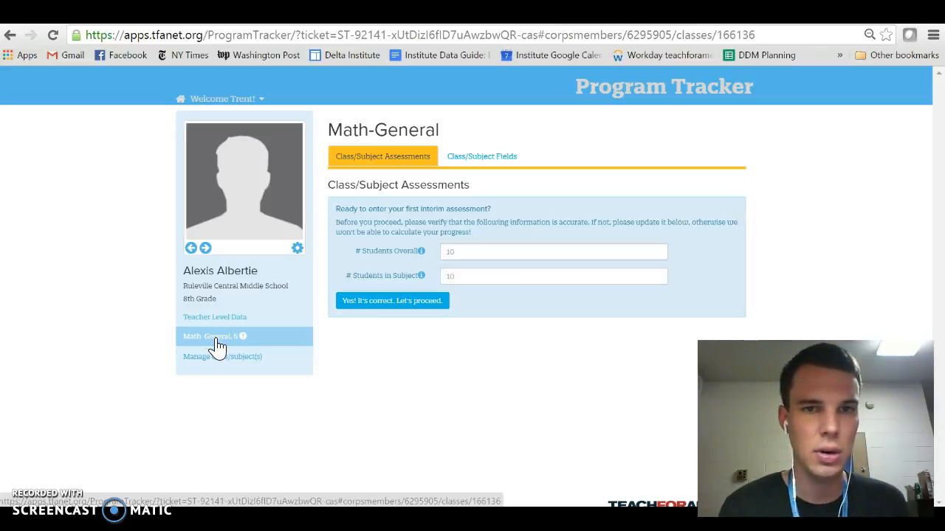
{"action": "left_click", "coordinate": [370, 302]}
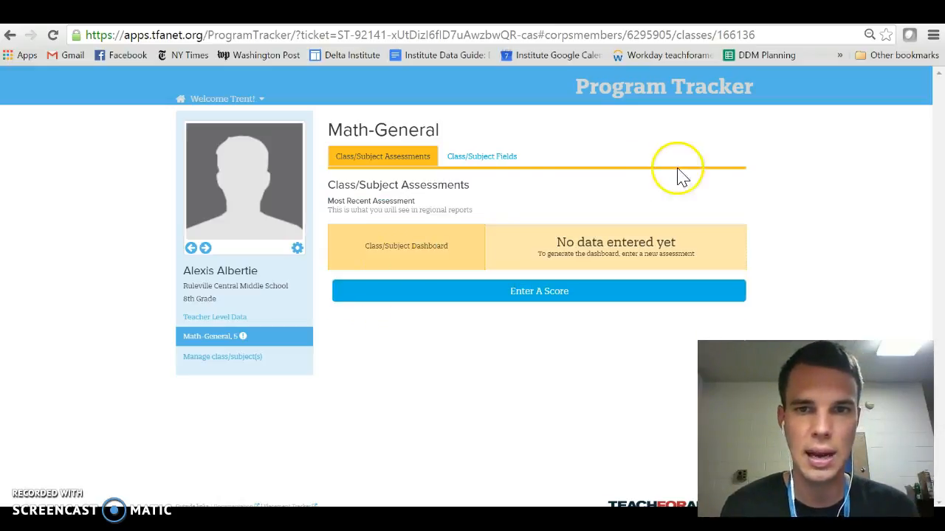
{"action": "left_click", "coordinate": [494, 298]}
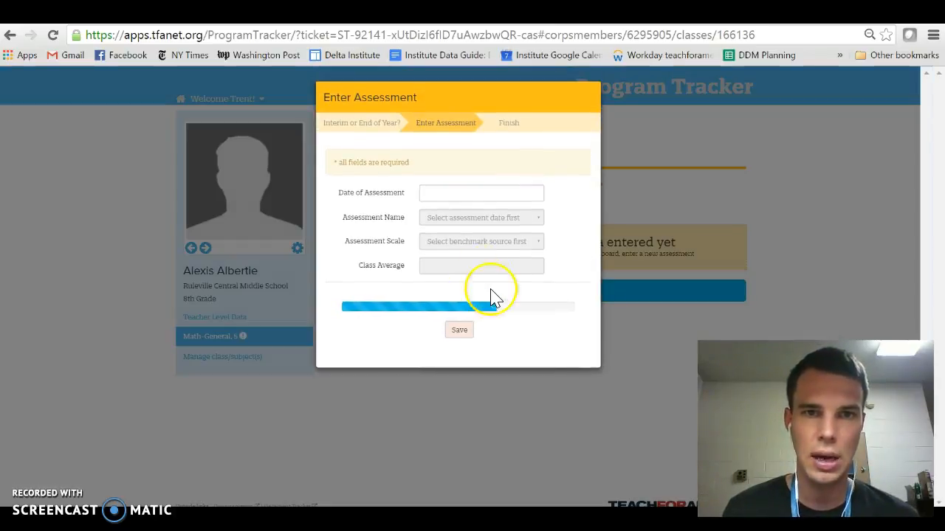
Fill in the assessment with date 6/21/2016, name Corps Member Created/Compiled and scale Percent Mastery (of all content/standards for the class).
{"action": "left_click", "coordinate": [458, 195]}
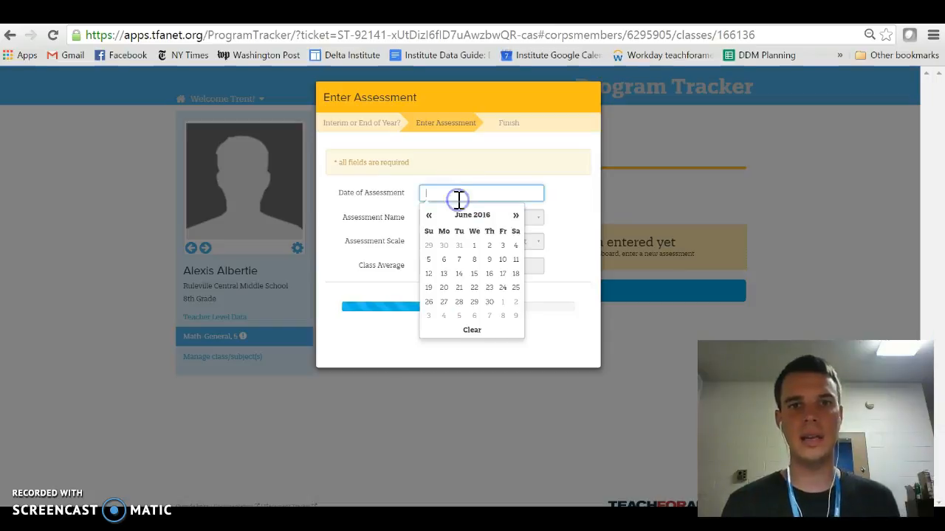
{"action": "left_click", "coordinate": [459, 294]}
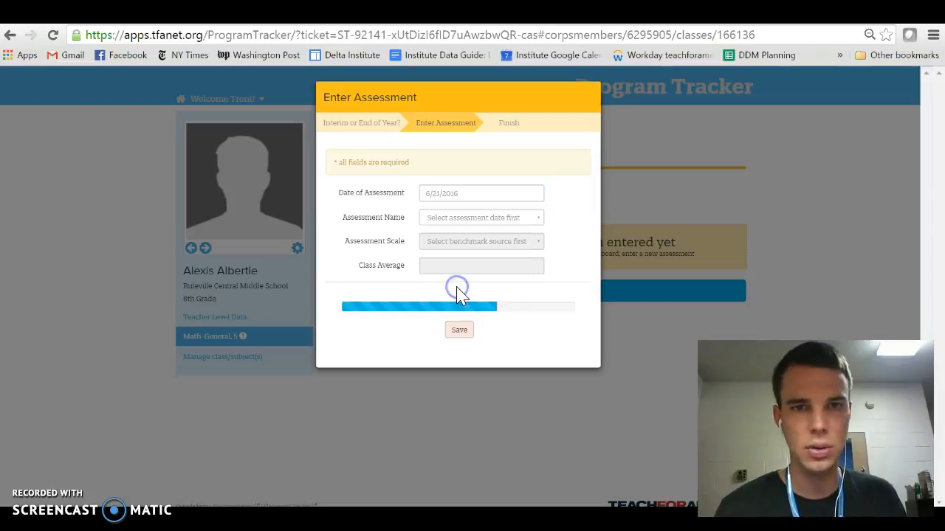
{"action": "left_click", "coordinate": [453, 225]}
{"action": "left_click_drag", "start_coordinate": [662, 255], "coordinate": [657, 280]}
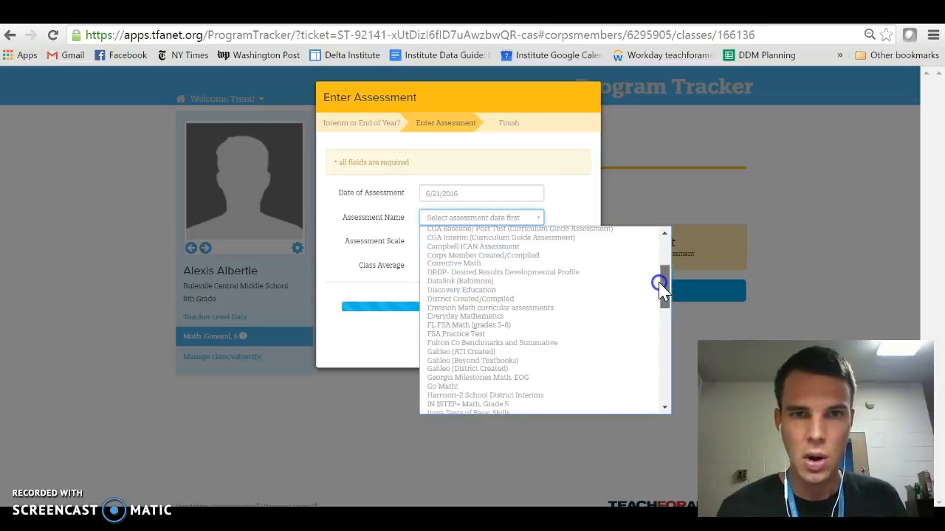
{"action": "left_click", "coordinate": [577, 257]}
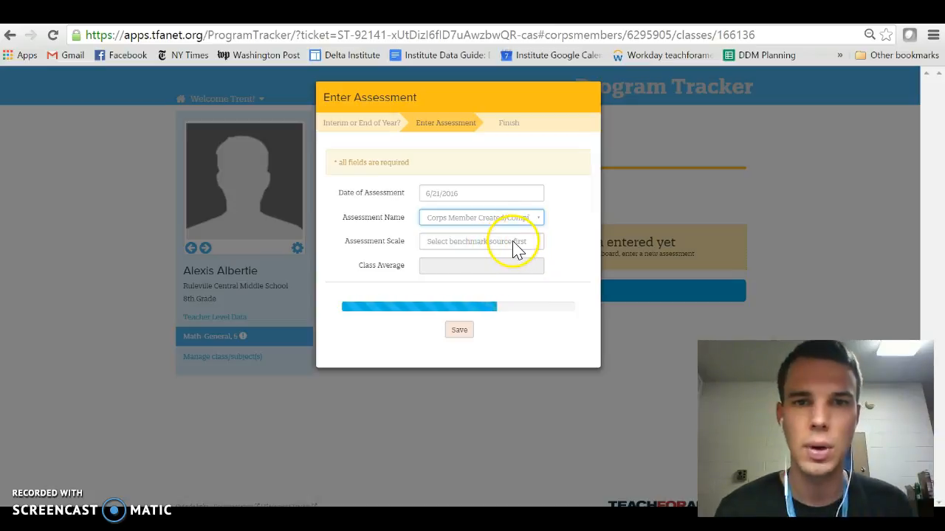
{"action": "left_click", "coordinate": [515, 249]}
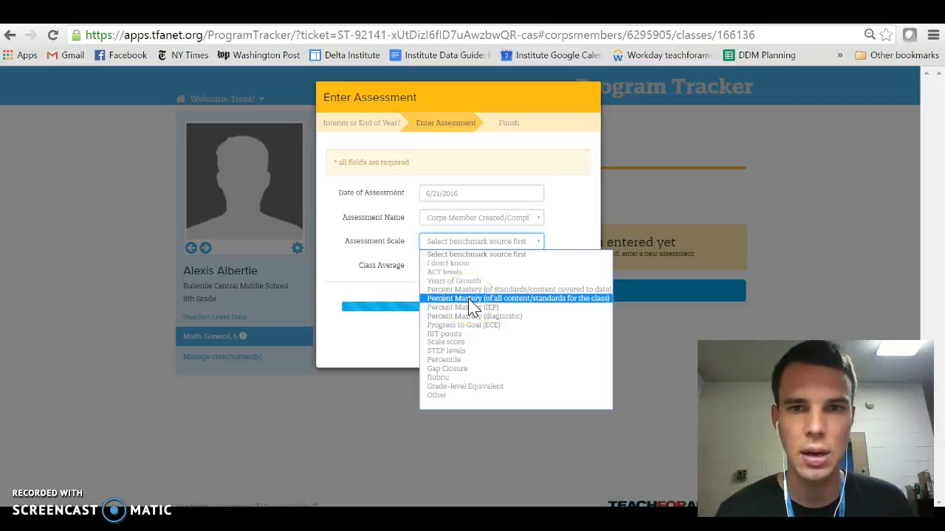
{"action": "left_click", "coordinate": [470, 304]}
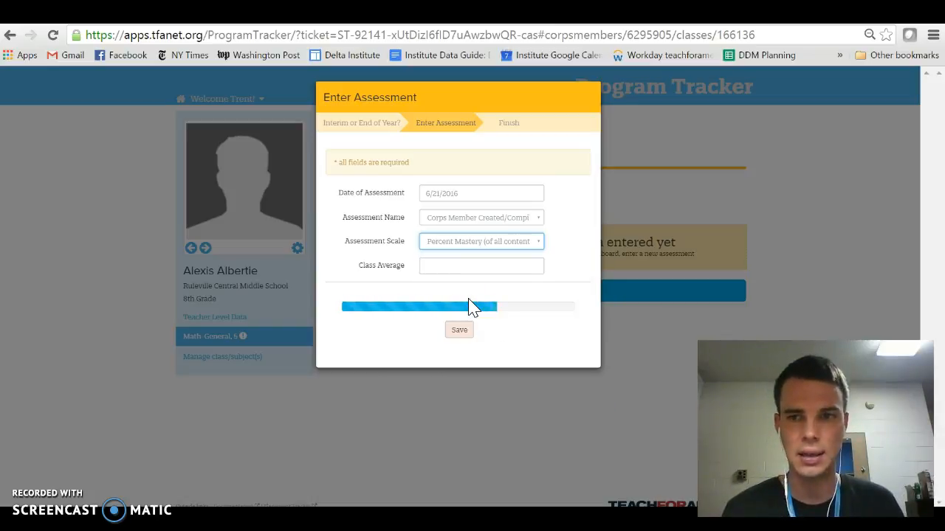
Look up the classroom average in the ELA7.Delta Institute Student Tracker, enter 70.9 as the class average and save the assessment.
{"action": "left_click", "coordinate": [432, 274]}
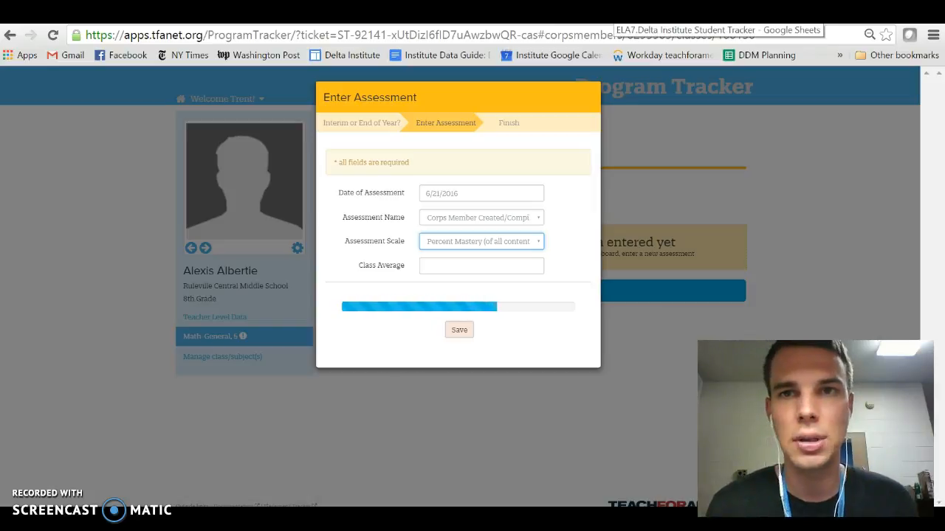
{"action": "left_click", "coordinate": [650, 15]}
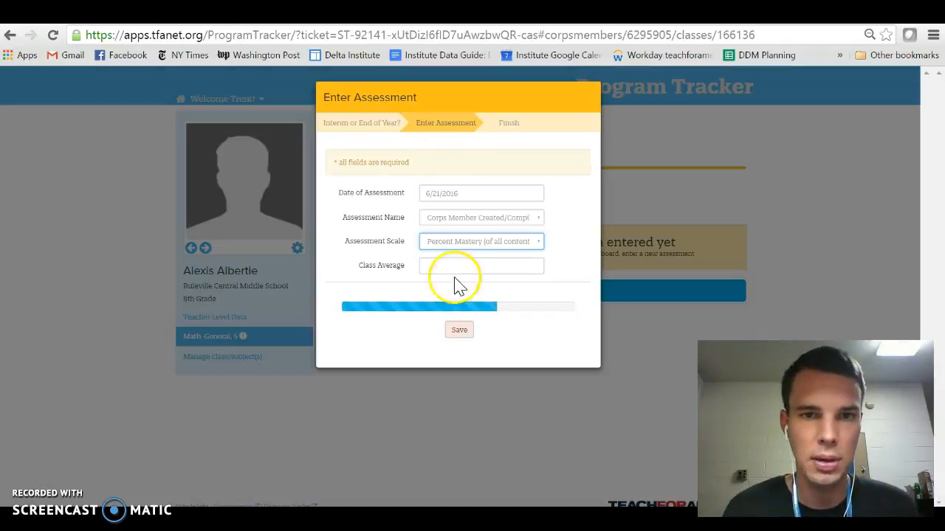
{"action": "left_click", "coordinate": [434, 267]}
{"action": "type", "text": "70.9"}
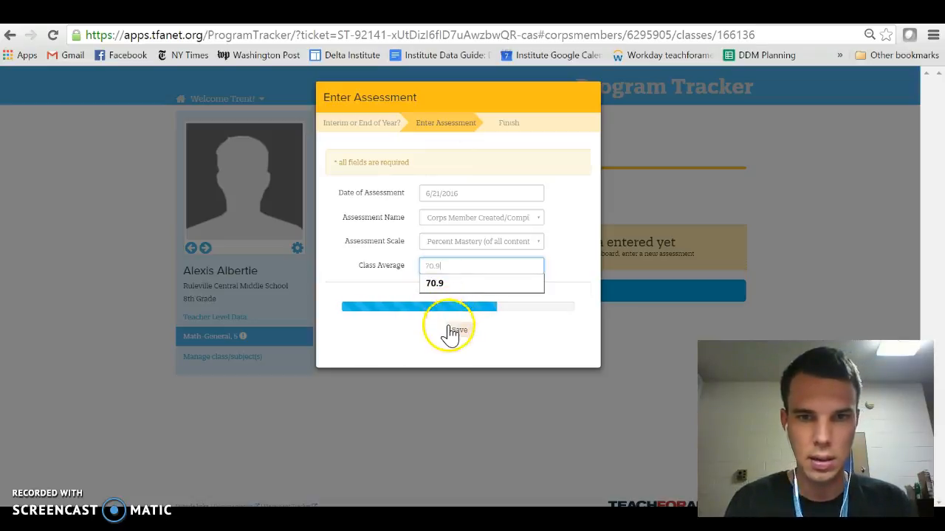
{"action": "left_click", "coordinate": [447, 330]}
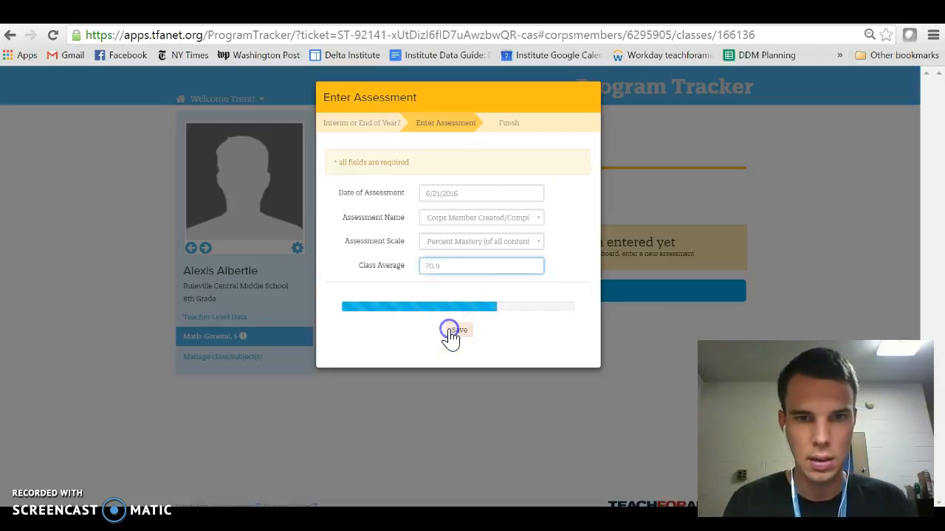
{"action": "left_click", "coordinate": [457, 236]}
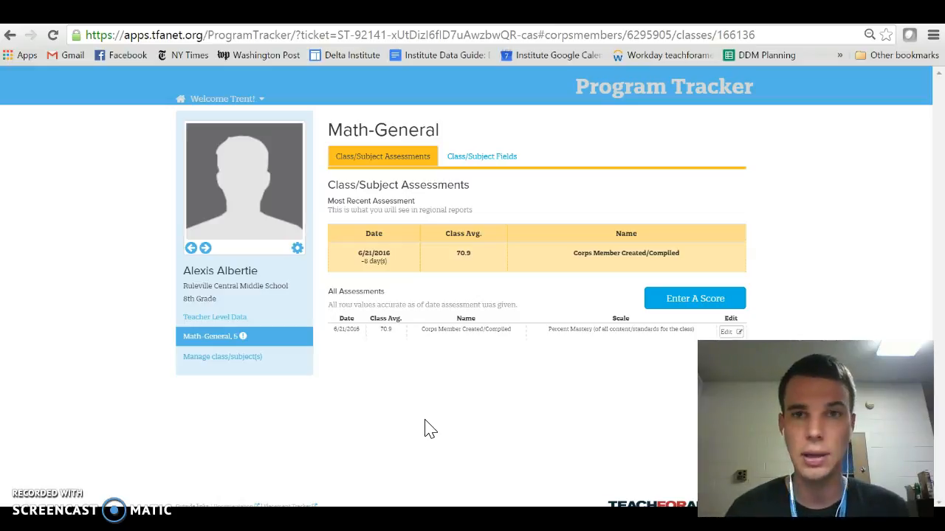
Switch to the ELA7.Delta Institute Student Tracker spreadsheet and open the trouble-shooting request form linked on its welcome sheet.
{"action": "key", "text": "ctrl+Tab"}
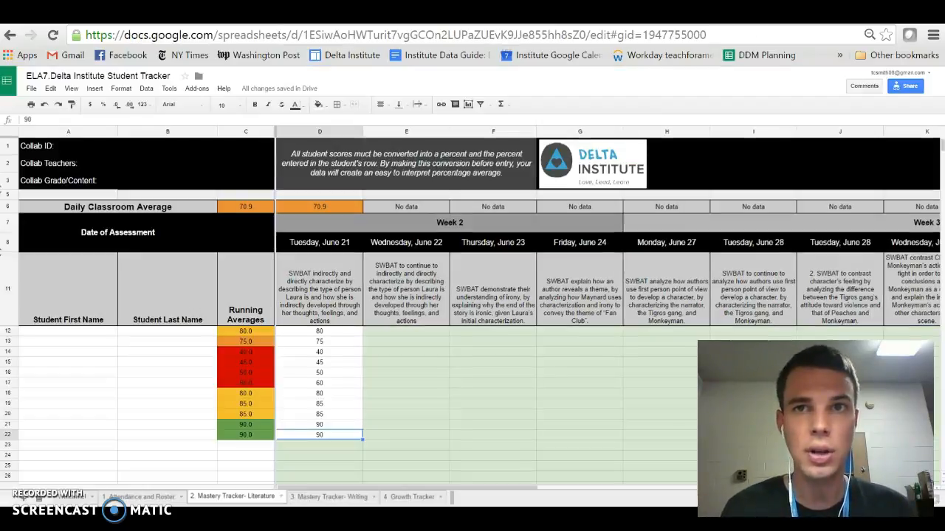
{"action": "left_click", "coordinate": [70, 497]}
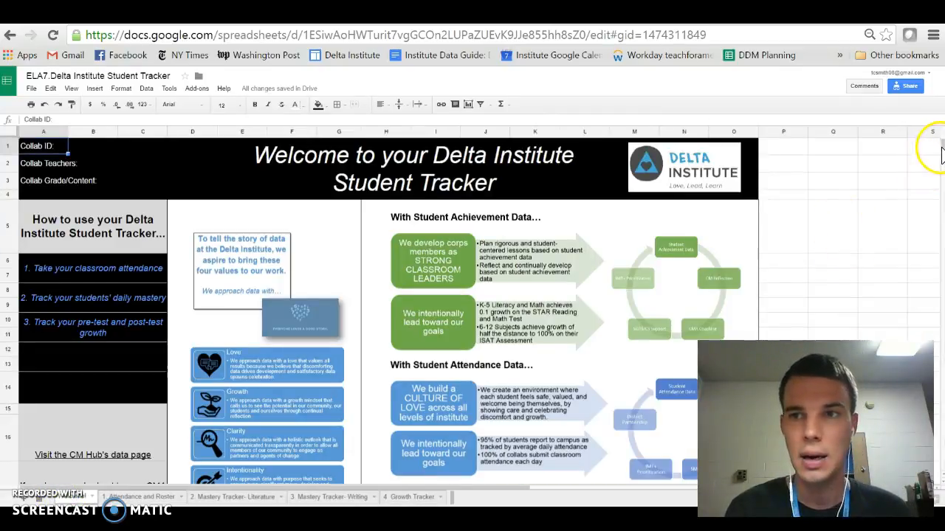
{"action": "left_click", "coordinate": [122, 431]}
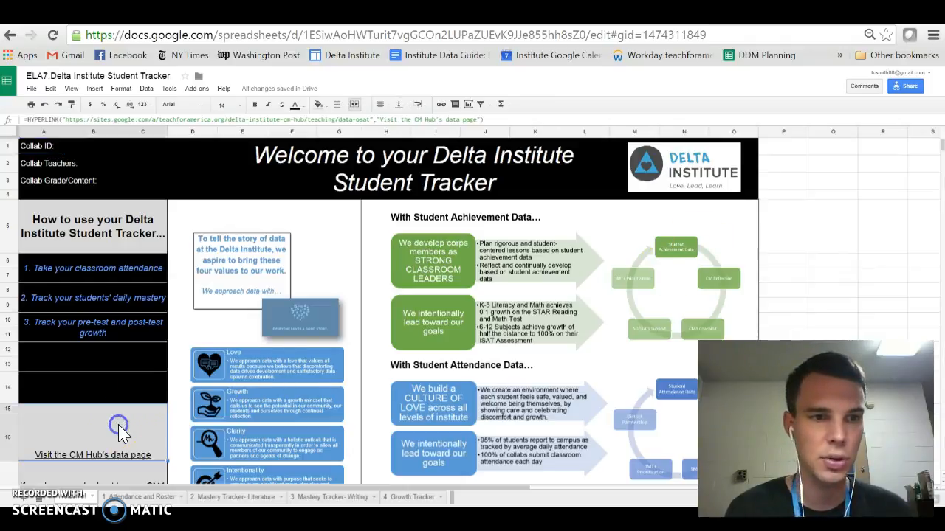
{"action": "key", "text": "Down"}
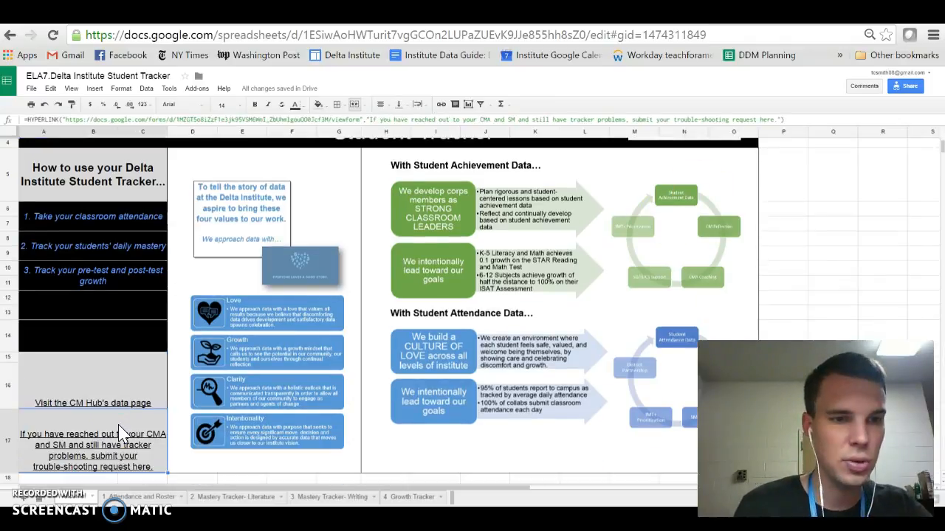
{"action": "left_click", "coordinate": [74, 454]}
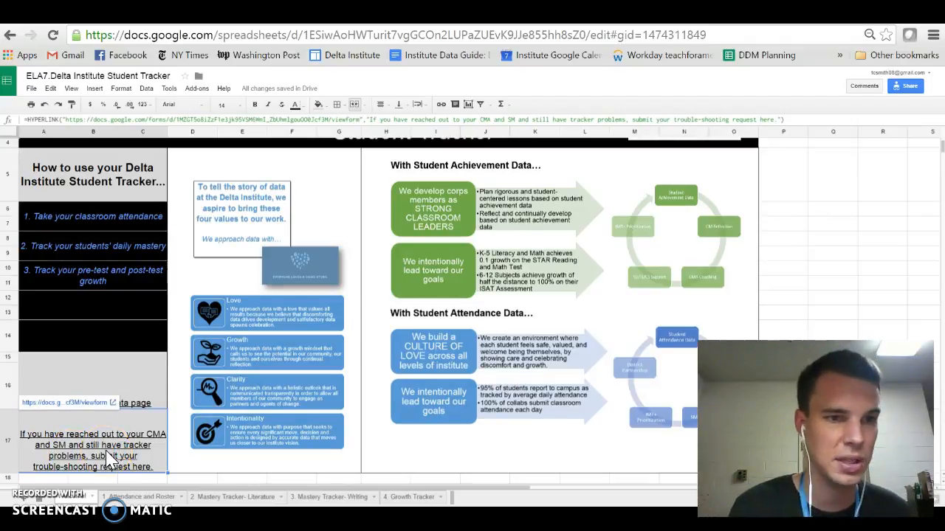
{"action": "left_click", "coordinate": [96, 402]}
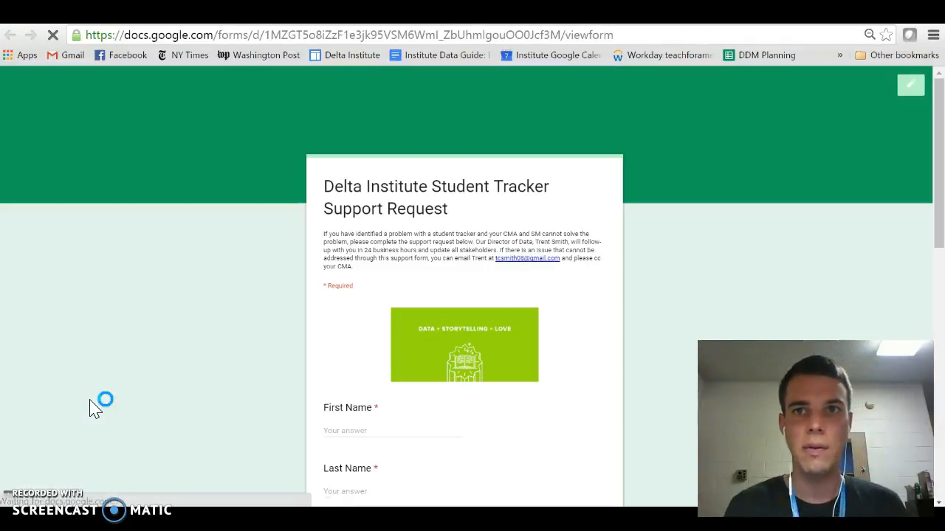
{"action": "left_click", "coordinate": [634, 259]}
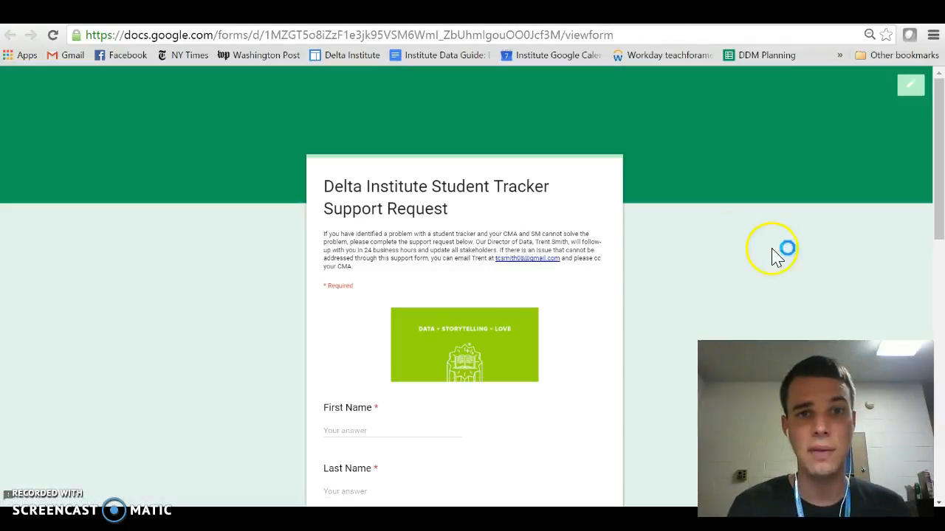
{"action": "mouse_move", "coordinate": [936, 176]}
{"action": "left_mouse_down"}
{"action": "mouse_move", "coordinate": [936, 408]}
{"action": "mouse_move", "coordinate": [936, 178]}
{"action": "left_mouse_up"}
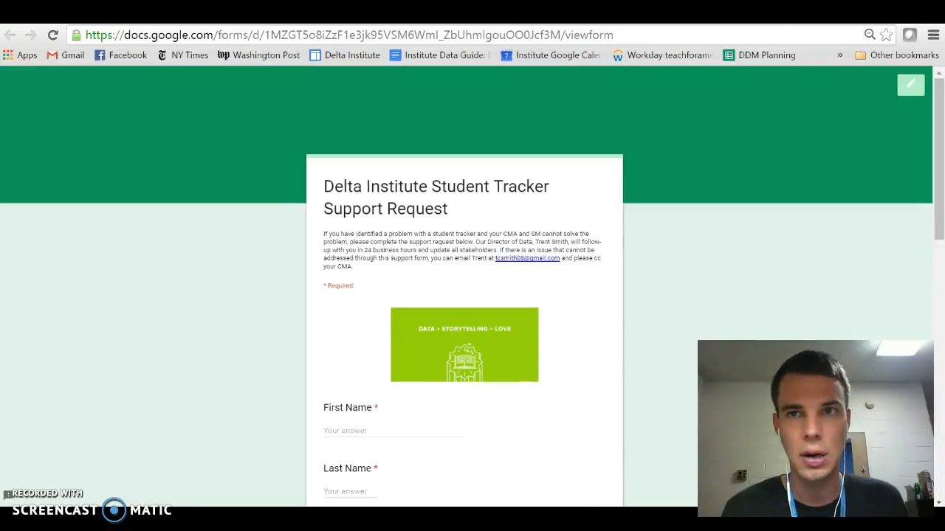